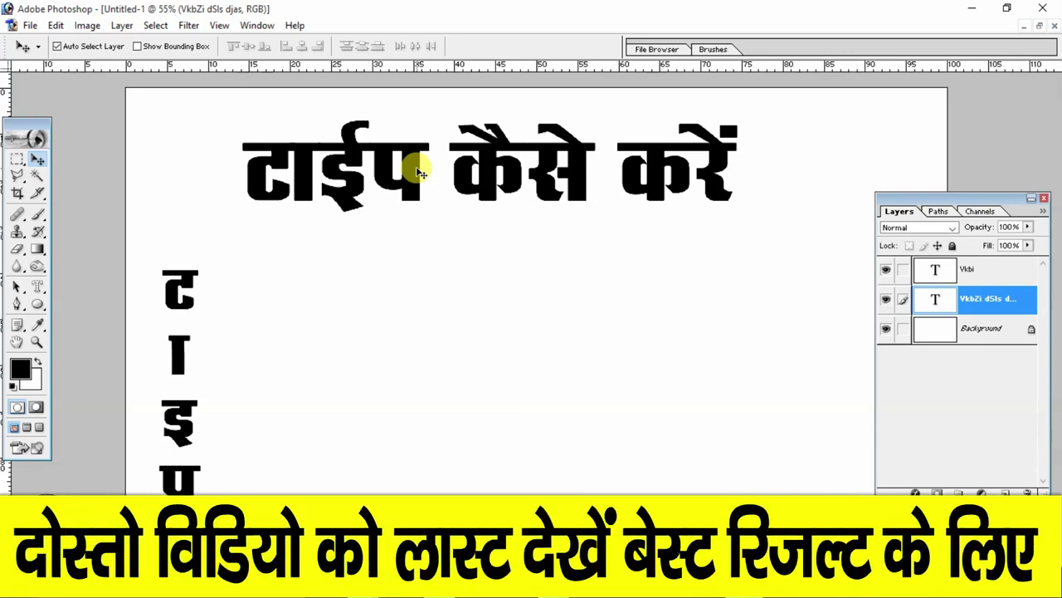
- Nudge the Hindi heading slightly left with the Move tool
drag(419, 171, 345, 171)
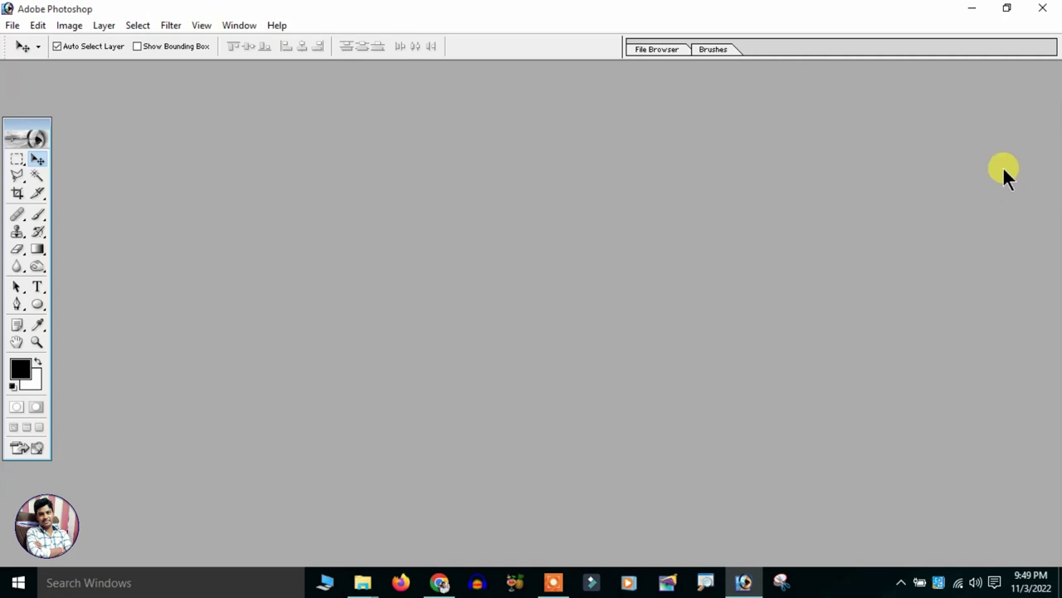
- Create a white 1920×1080 HDTV 1080i document at 100 pixels/inch
click(23, 25)
click(13, 25)
click(66, 45)
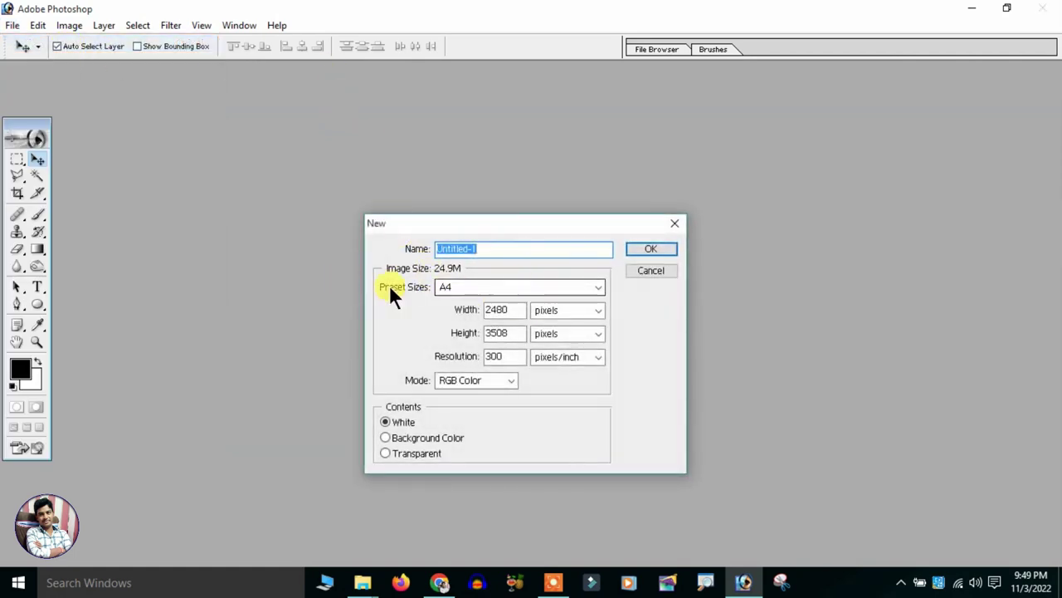
click(490, 284)
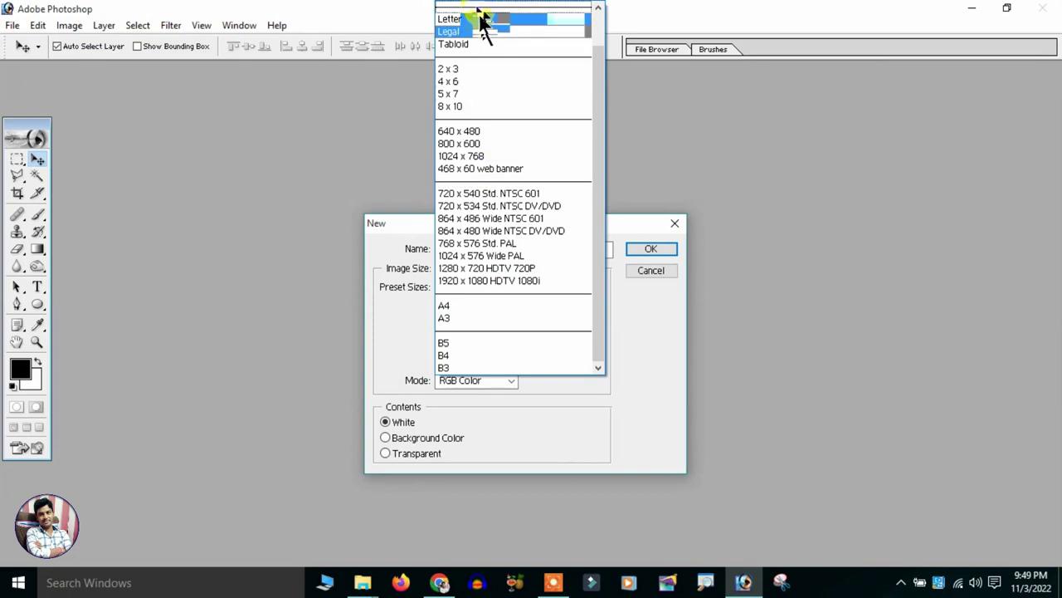
click(526, 279)
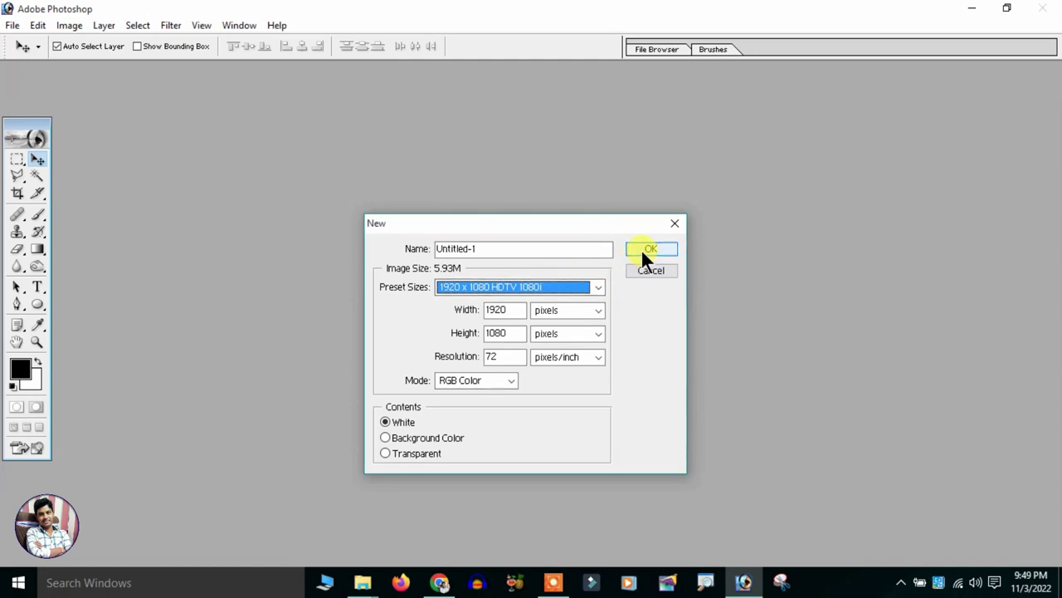
double_click(512, 350)
text(1000)
key(BackSpace)
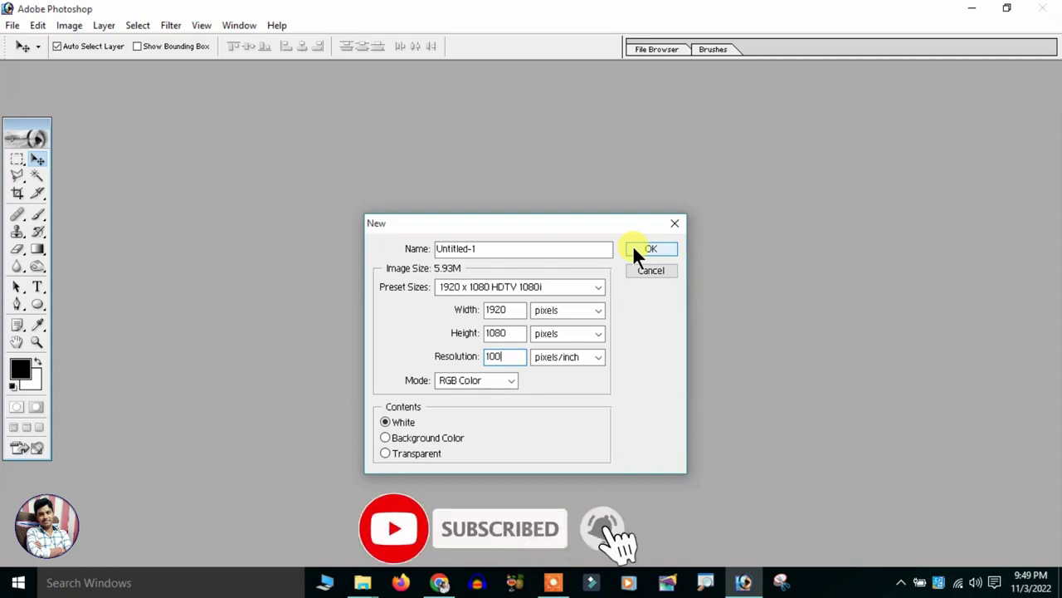
click(633, 247)
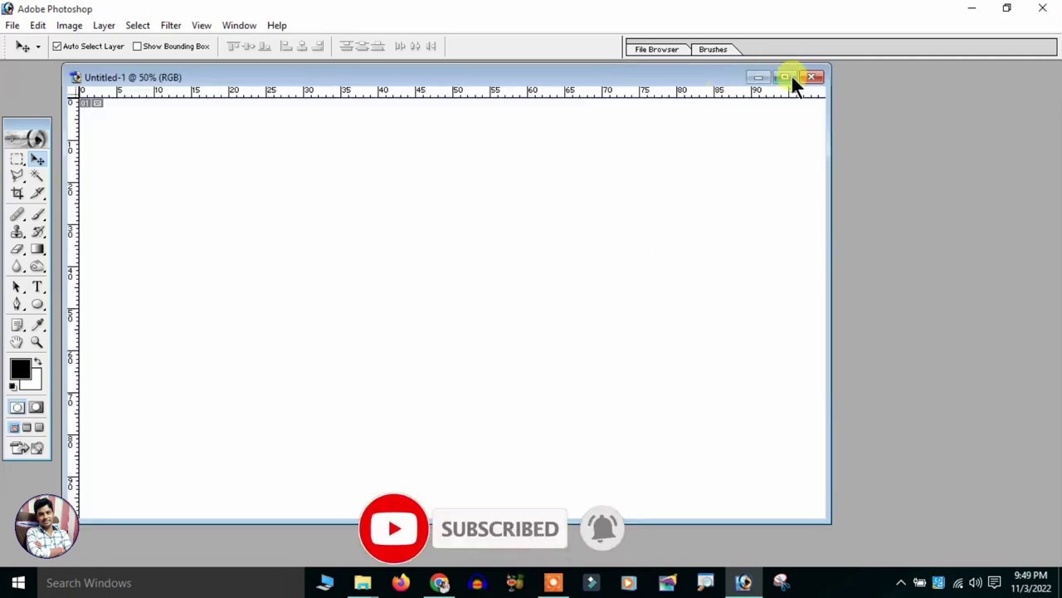
- Maximize the Untitled-1 canvas and show the Layers panel, nudged slightly up and right
click(788, 76)
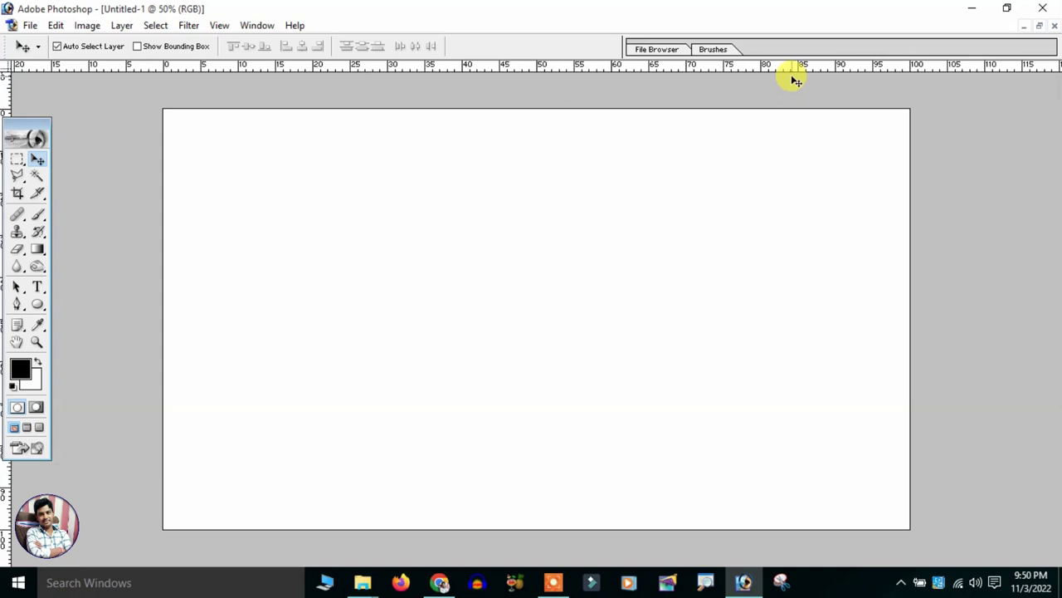
click(249, 25)
click(293, 300)
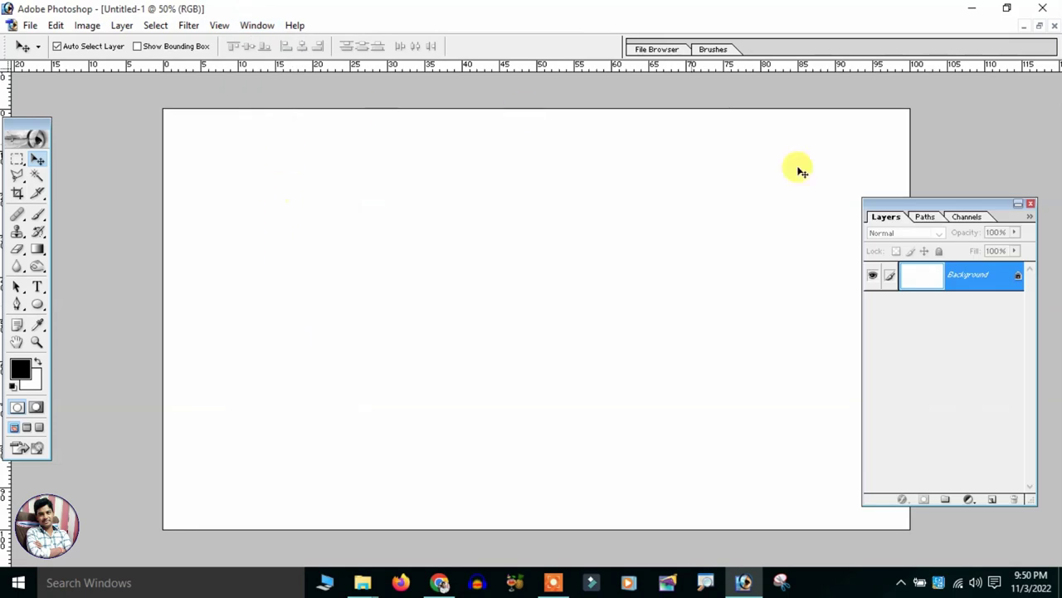
drag(959, 201, 971, 195)
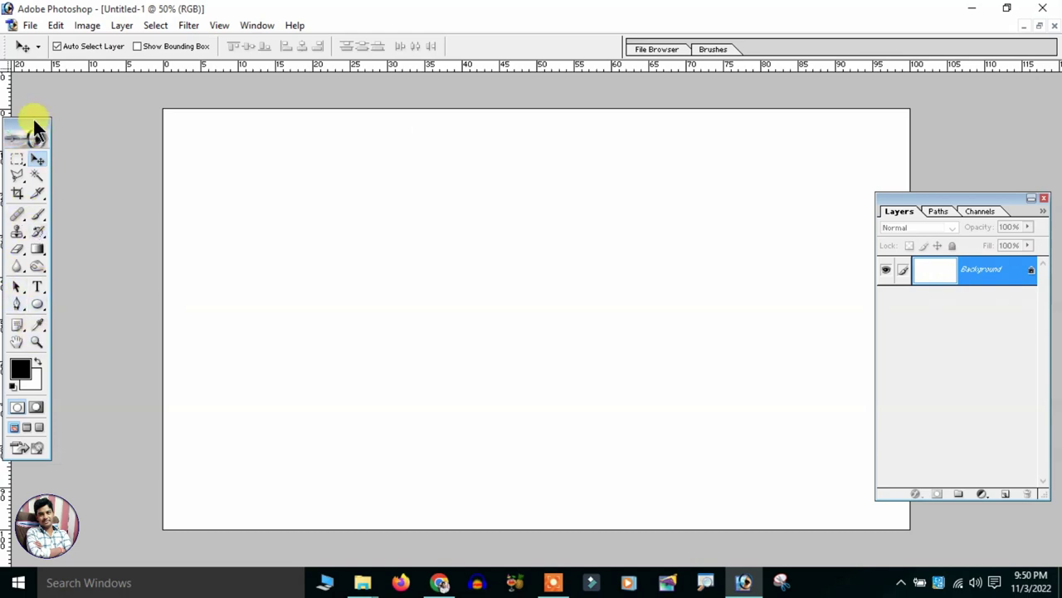
- Hide and restore the Tools panel, then pick the Type tool (Arial Bold, 33.54 pt)
click(265, 26)
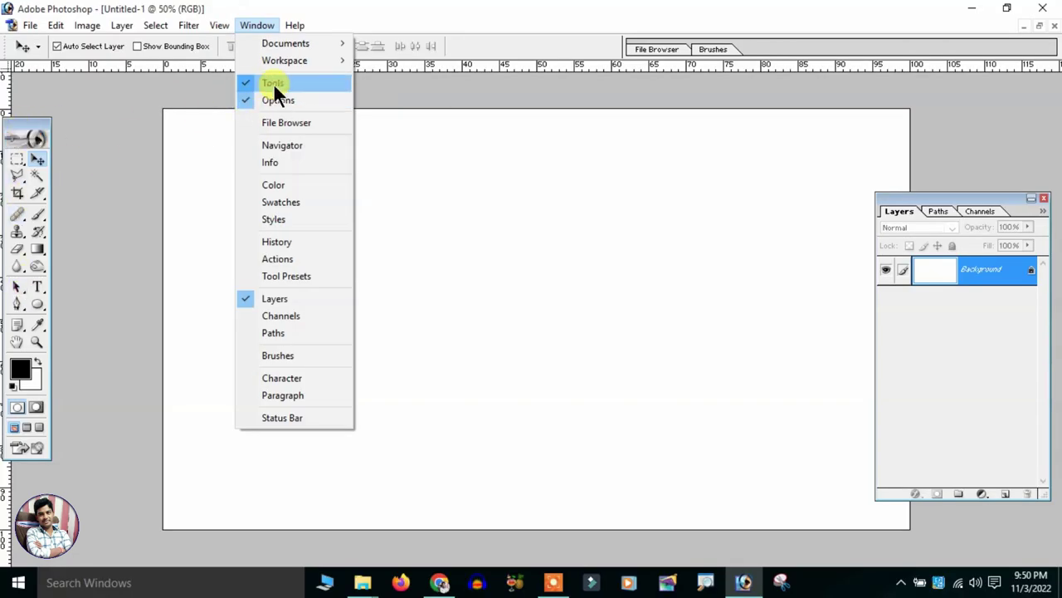
click(273, 83)
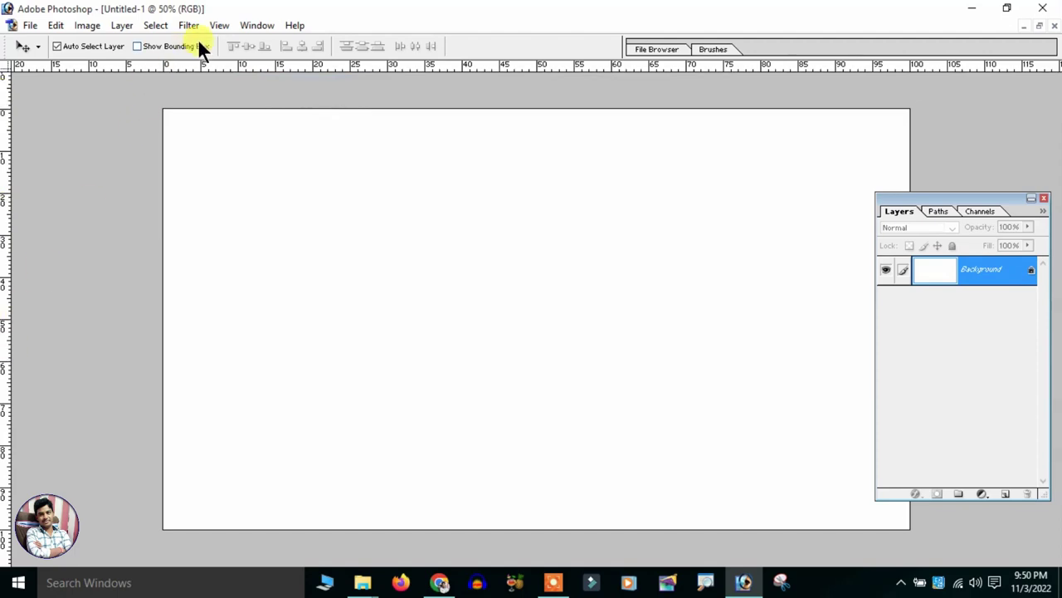
click(249, 25)
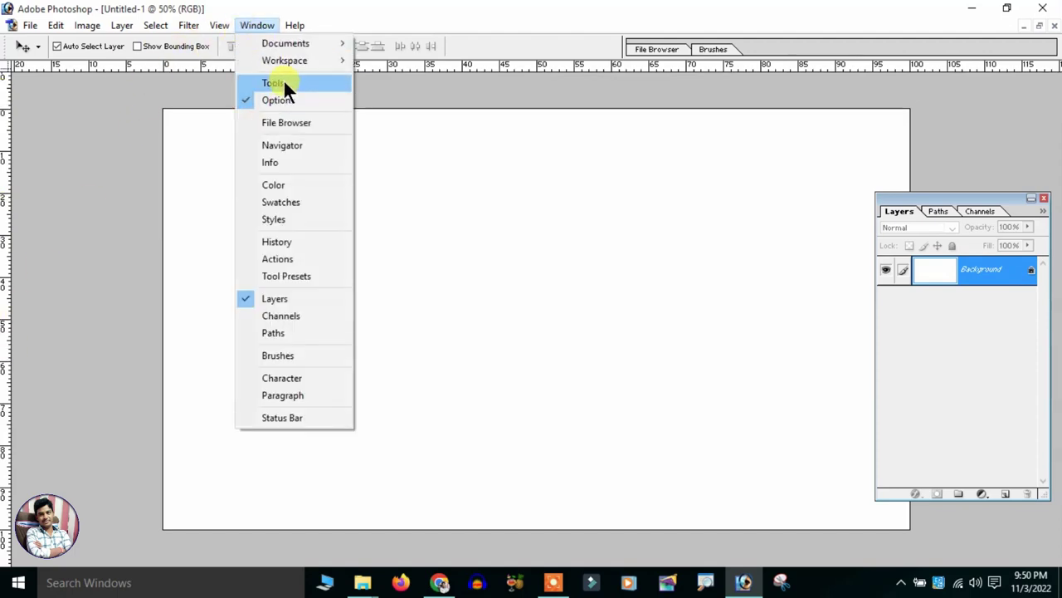
click(278, 83)
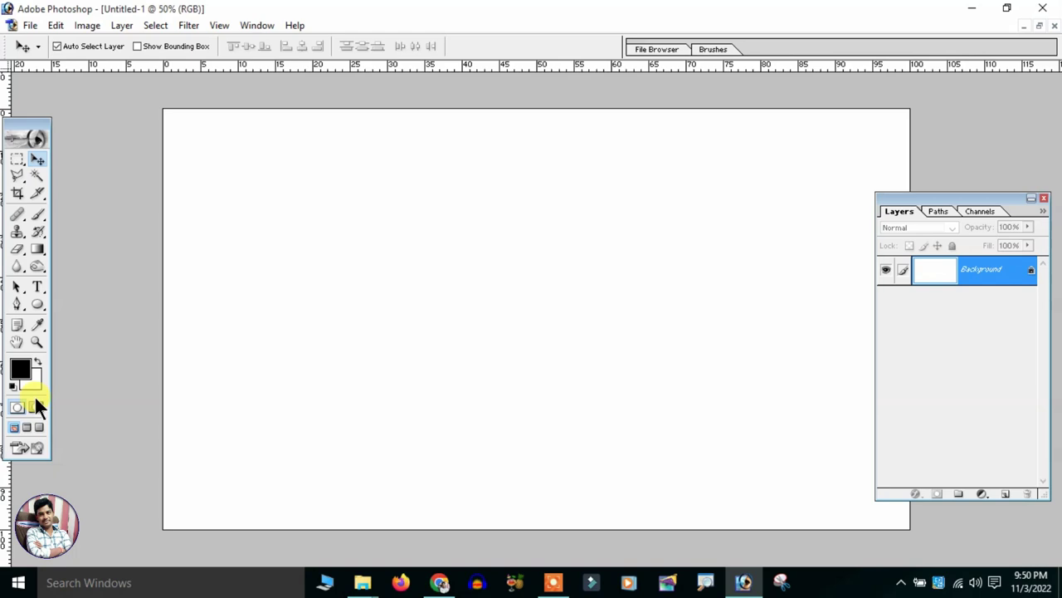
click(39, 289)
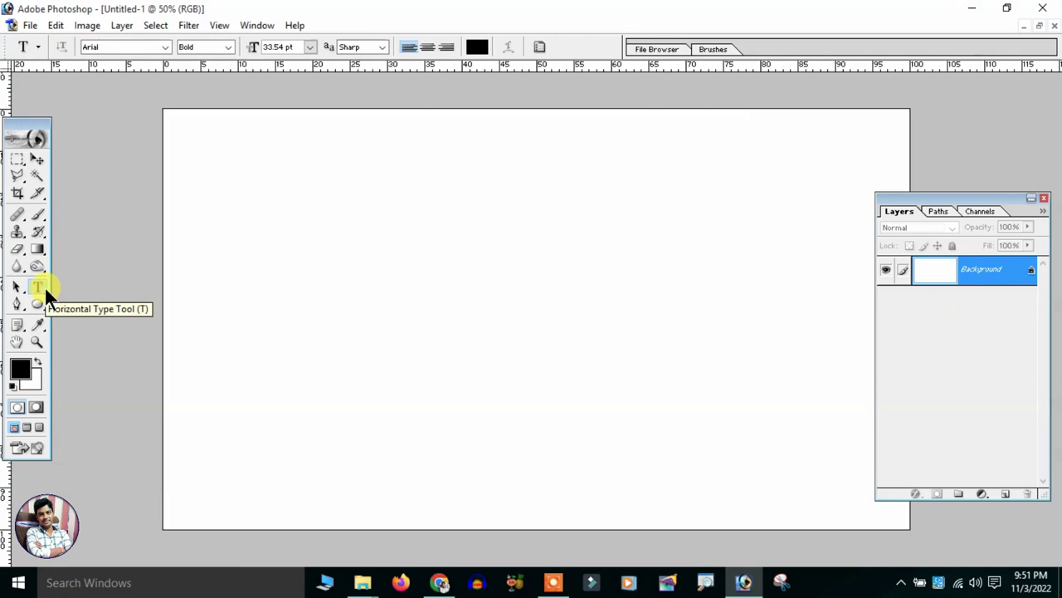
right_click(39, 284)
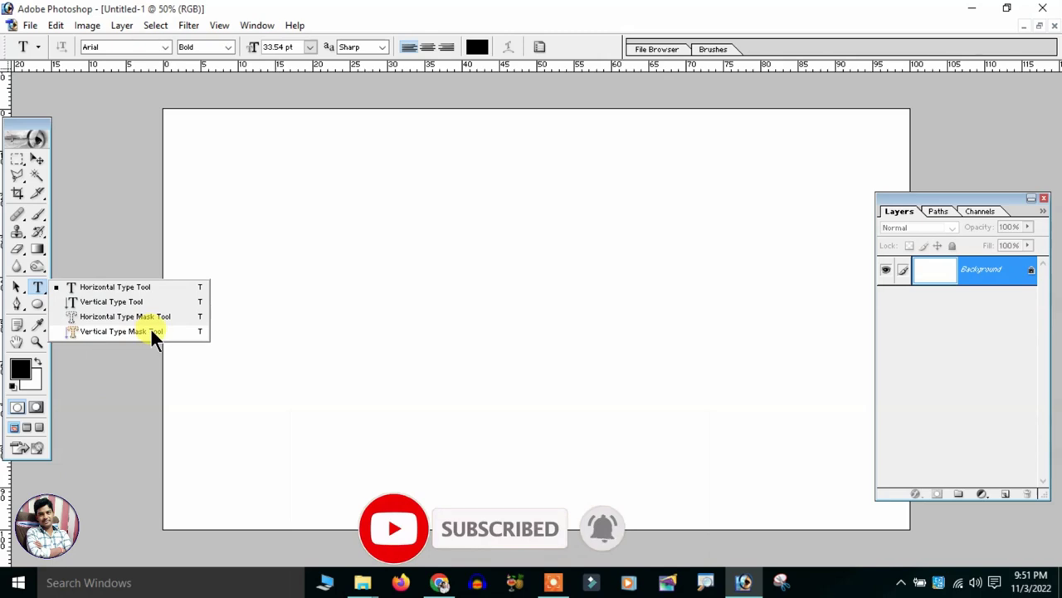
click(154, 285)
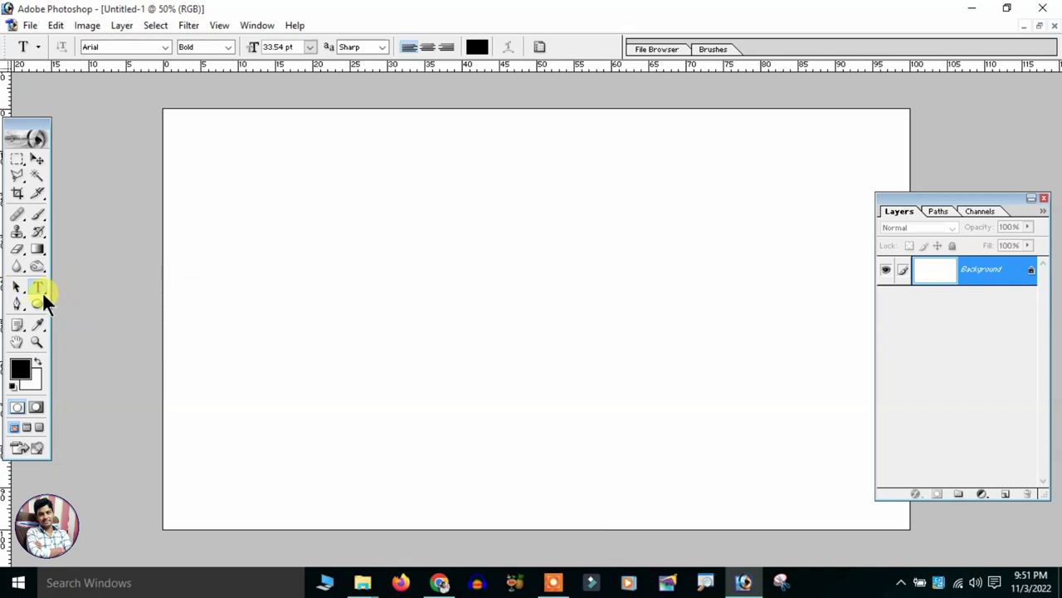
click(38, 287)
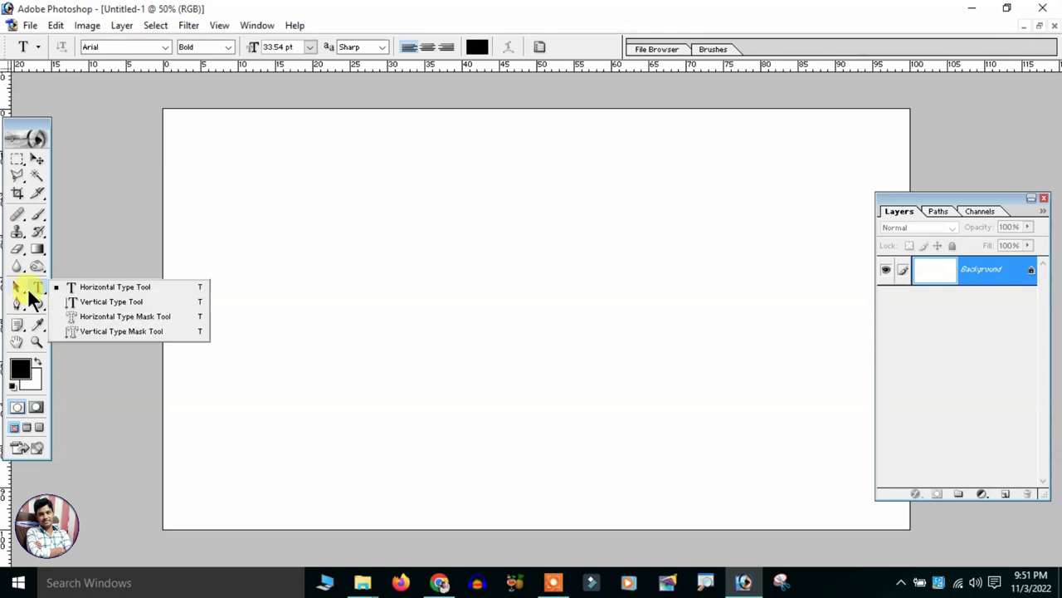
click(99, 288)
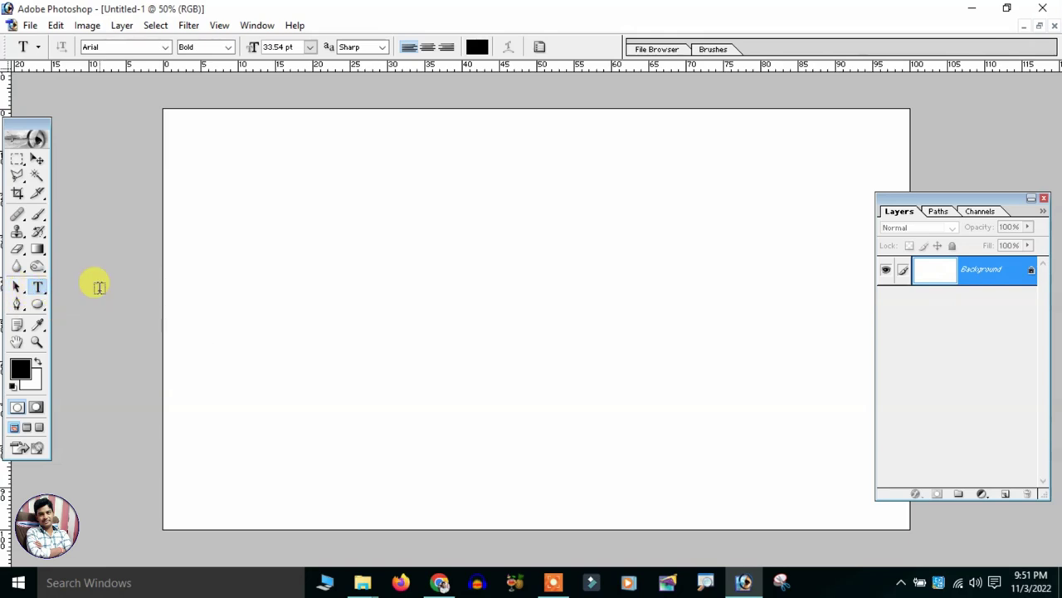
- Type placeholder text 'ERTERT' near the top left and set it to the RAJ 01 font
click(206, 207)
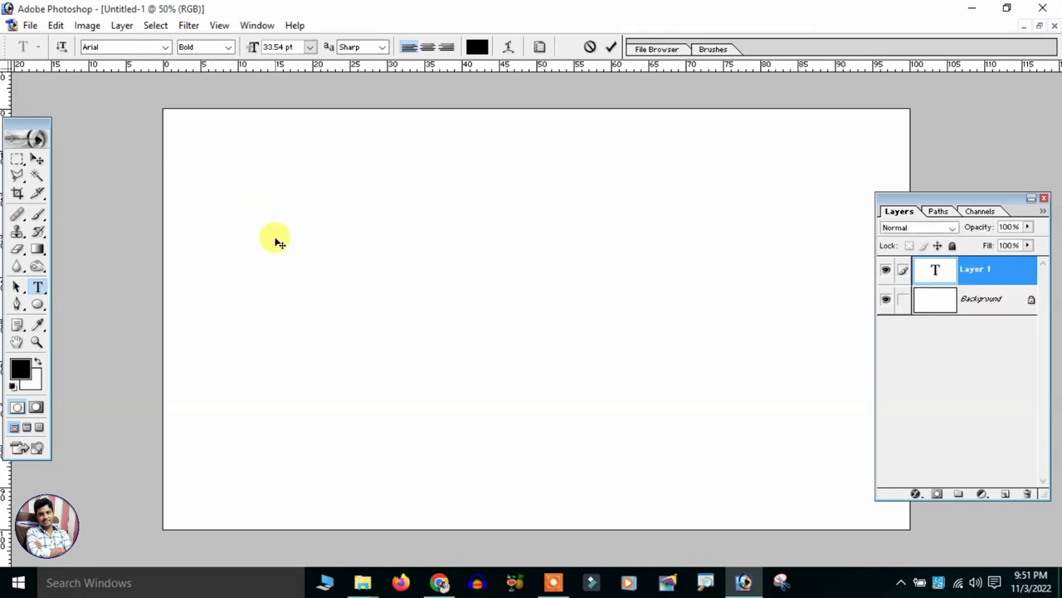
text(ERTERT)
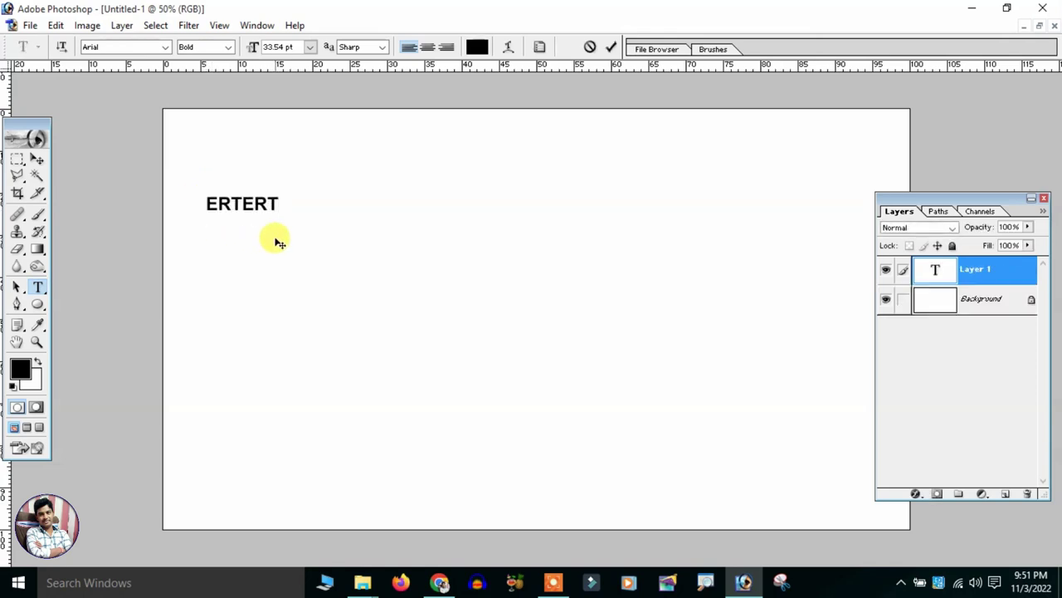
key(ctrl+a)
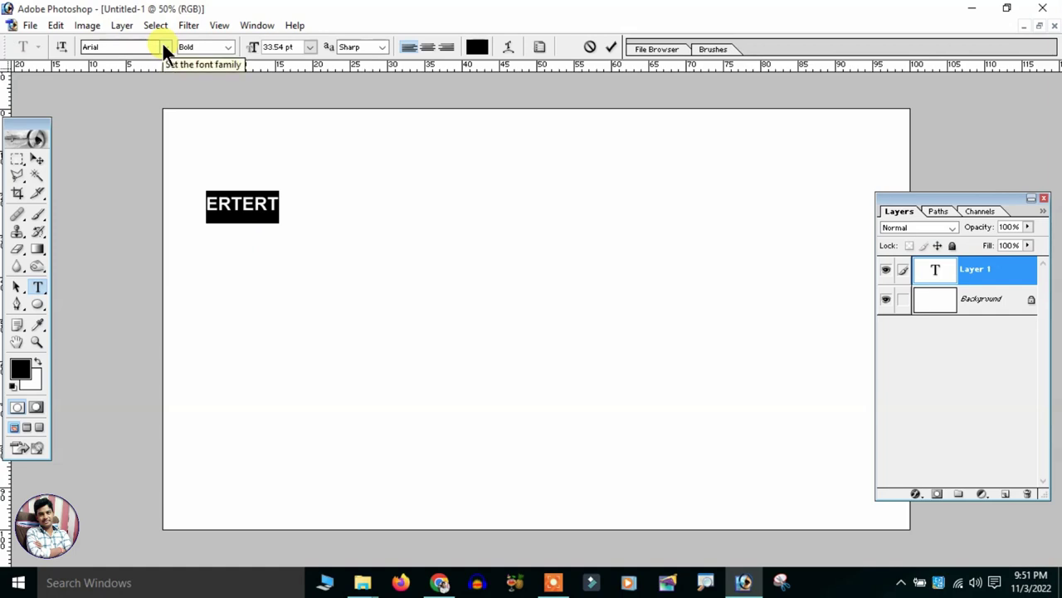
click(124, 48)
text(r)
key(Return)
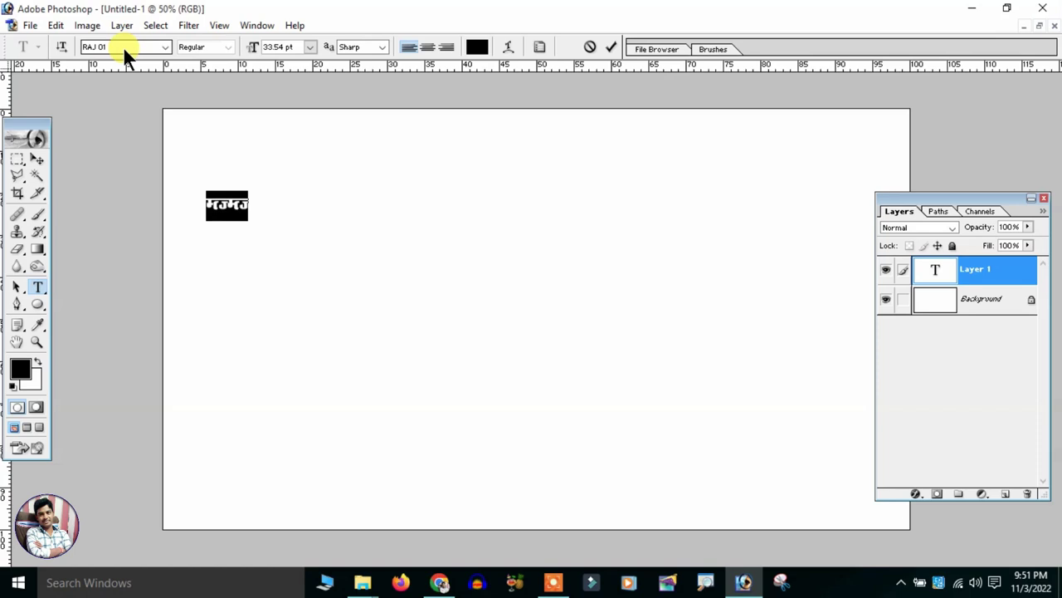
- Set the placeholder text size to 72 pt
click(308, 47)
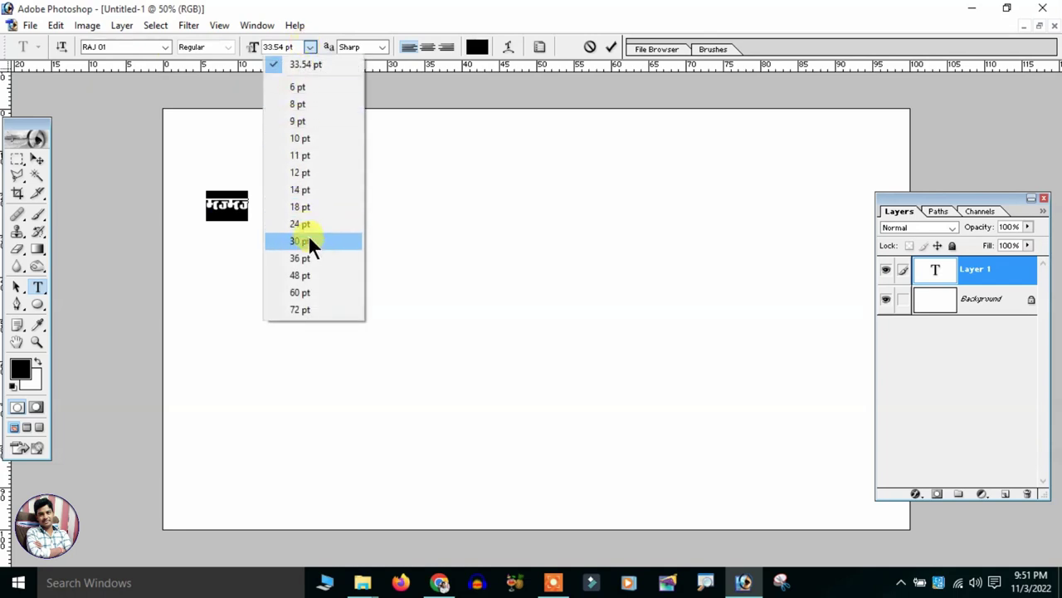
click(306, 240)
click(309, 47)
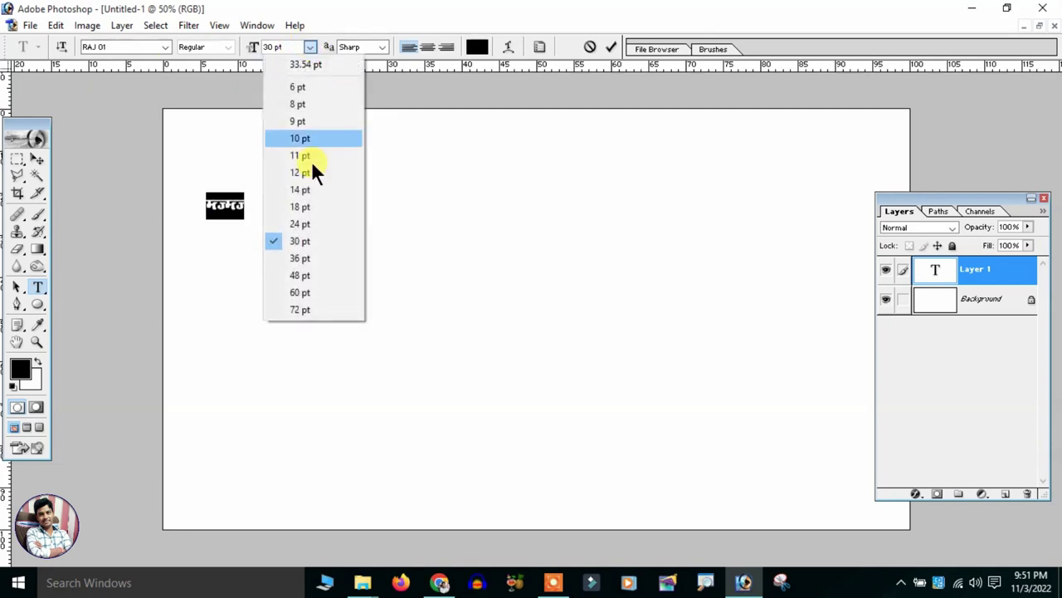
click(302, 307)
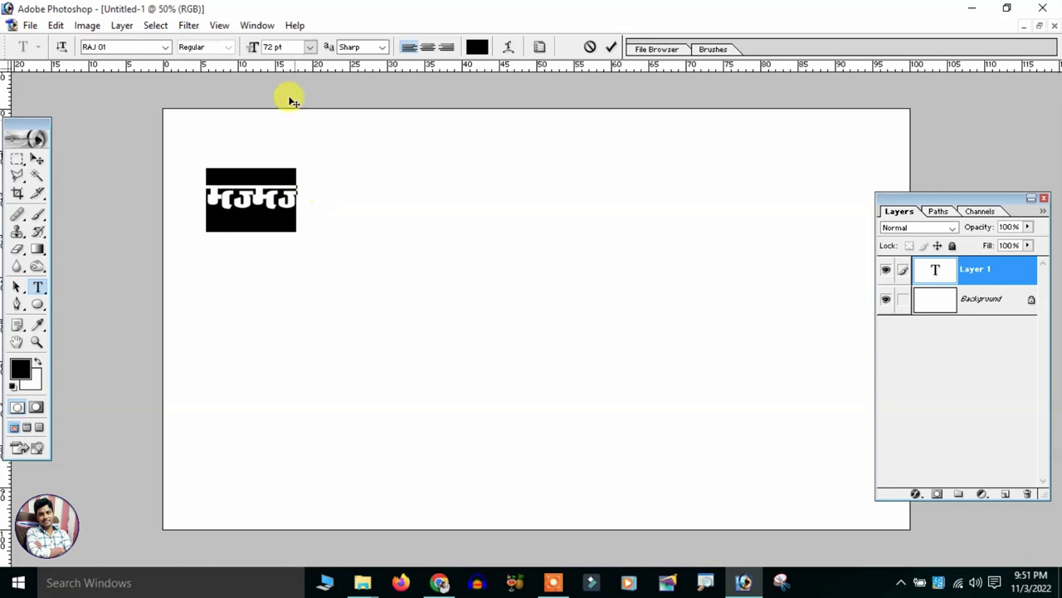
click(289, 47)
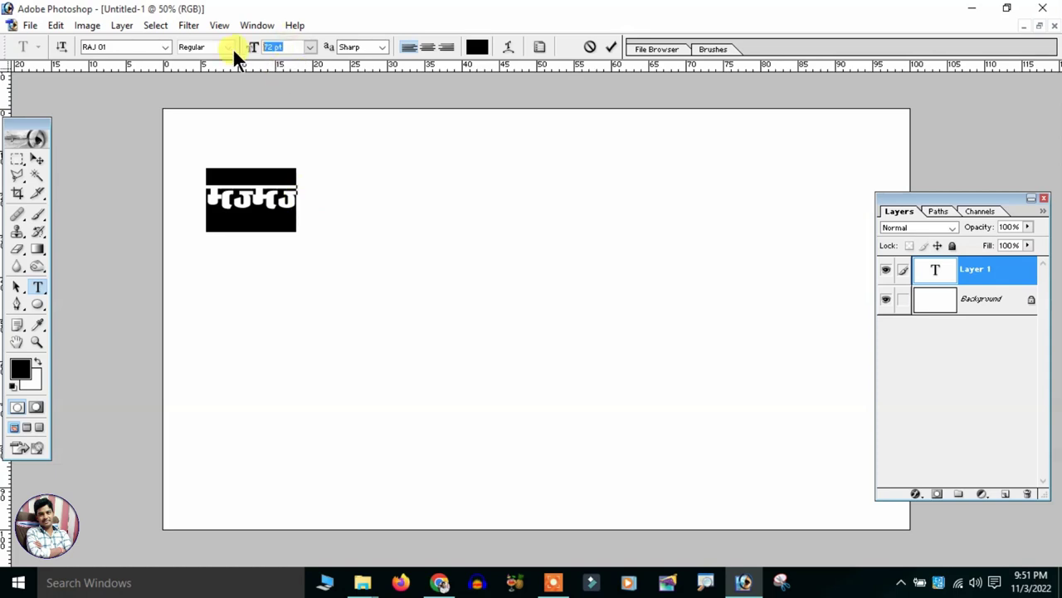
- Set the text to 100 pt and replace 'ERTERT' with the Hindi heading (typed 'VkbZi dSls djas')
click(309, 47)
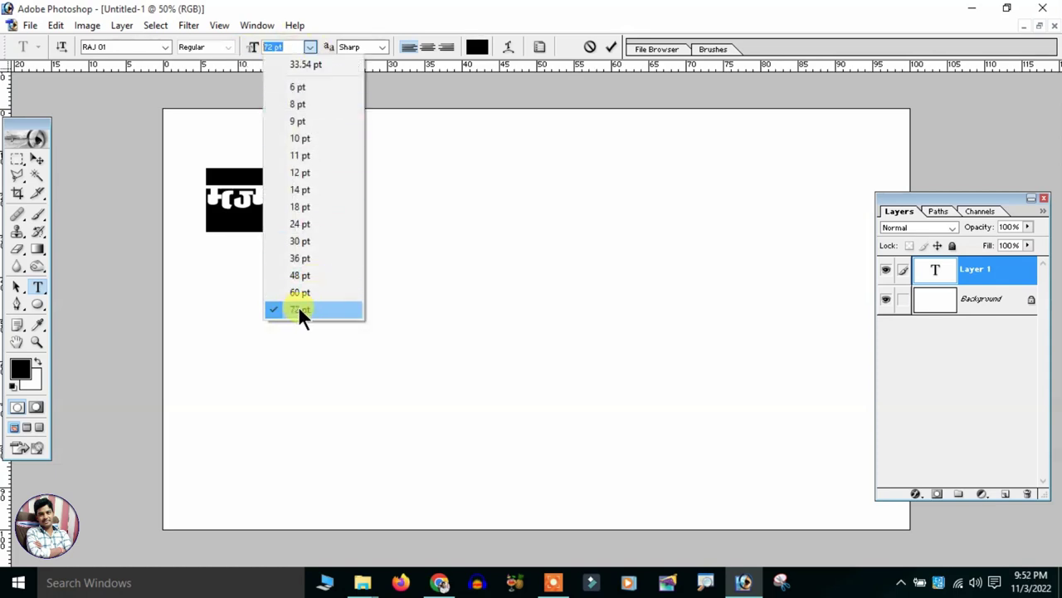
click(289, 46)
double_click(292, 47)
text(100)
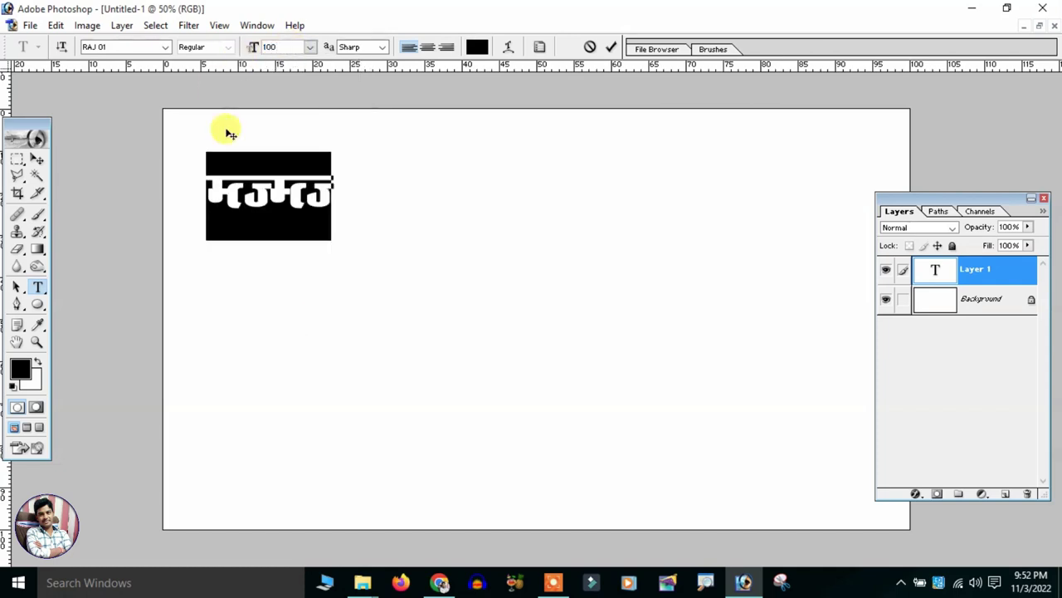
click(303, 192)
double_click(302, 193)
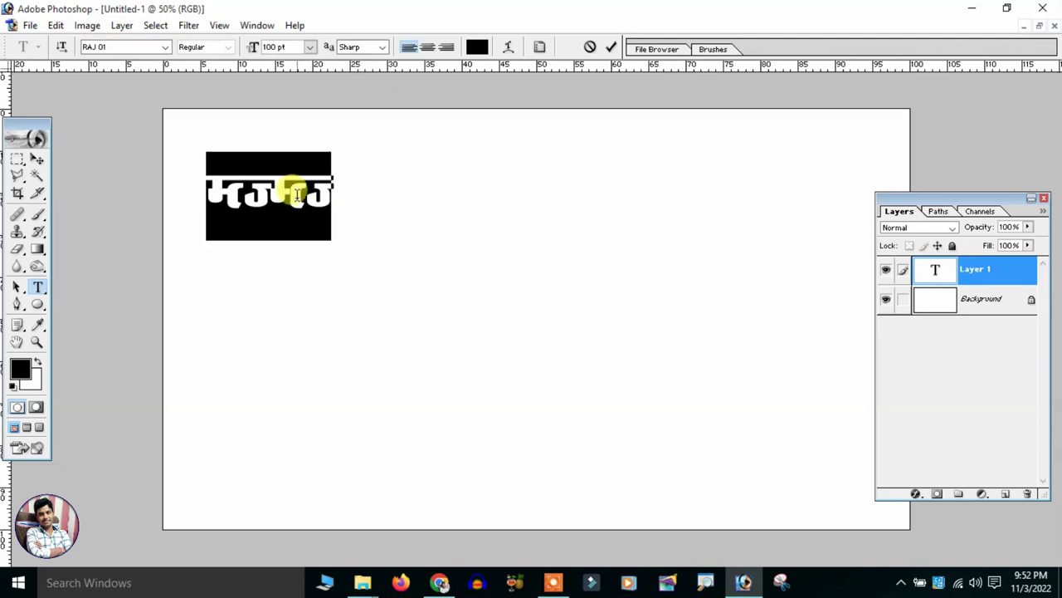
text(VkbZ)
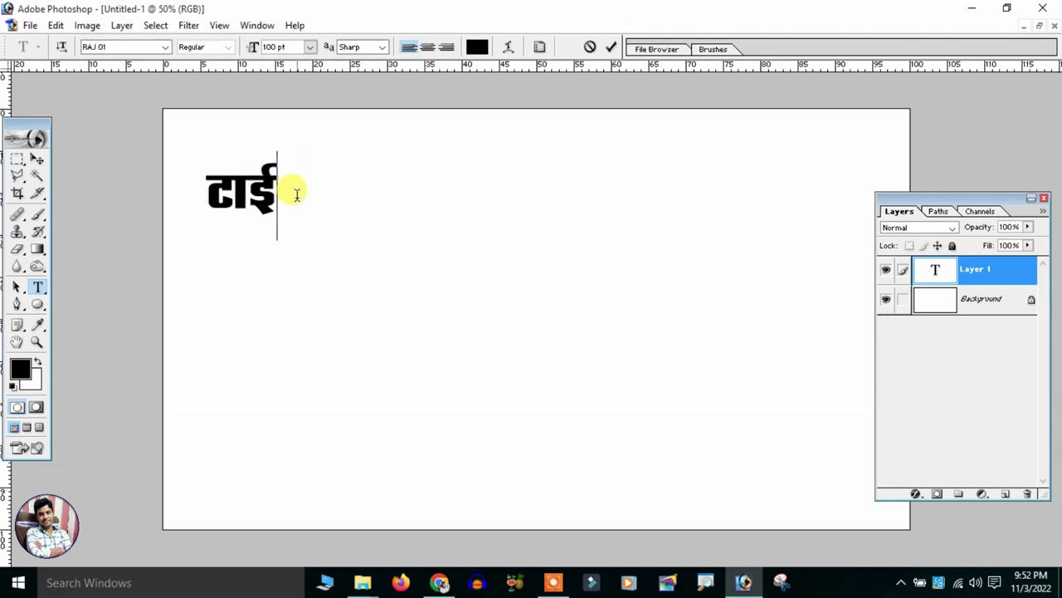
text(i dSls d)
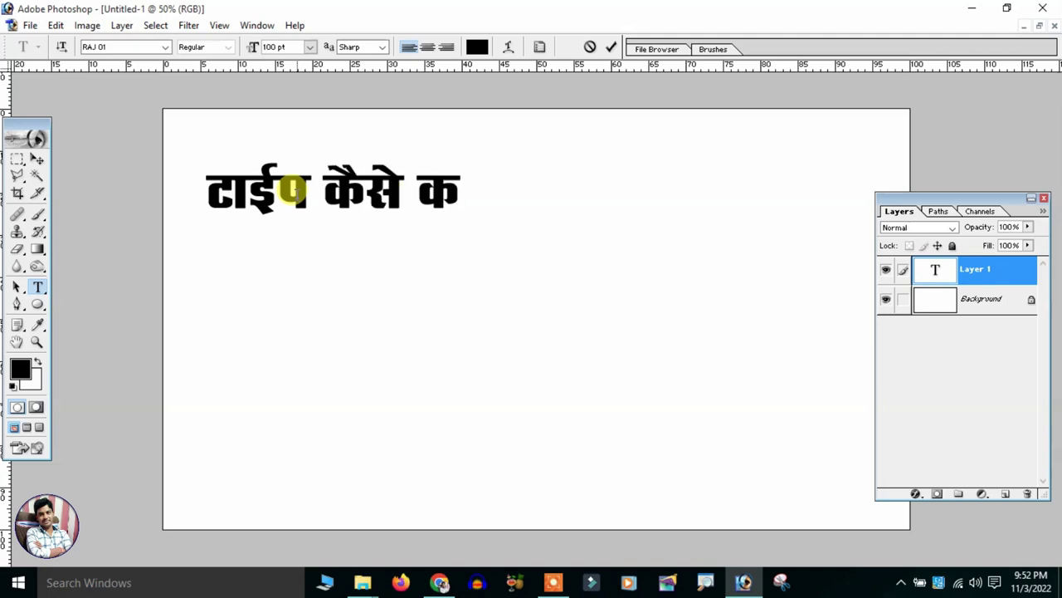
text(jas)
- Free-transform the heading to about 161% and move it to the canvas top centre
click(38, 155)
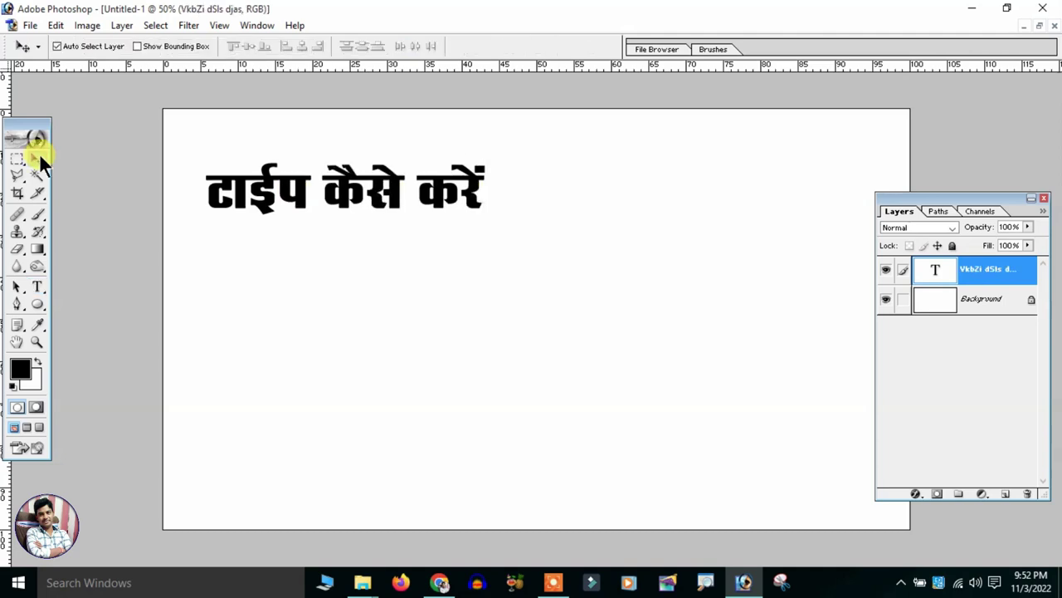
key(ctrl+t)
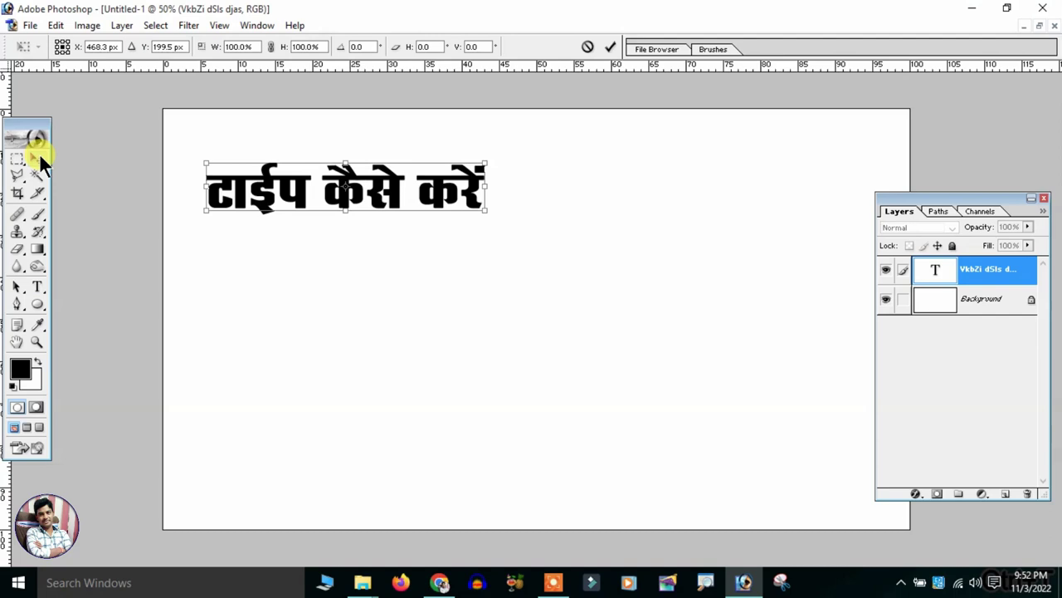
key(ctrl+minus)
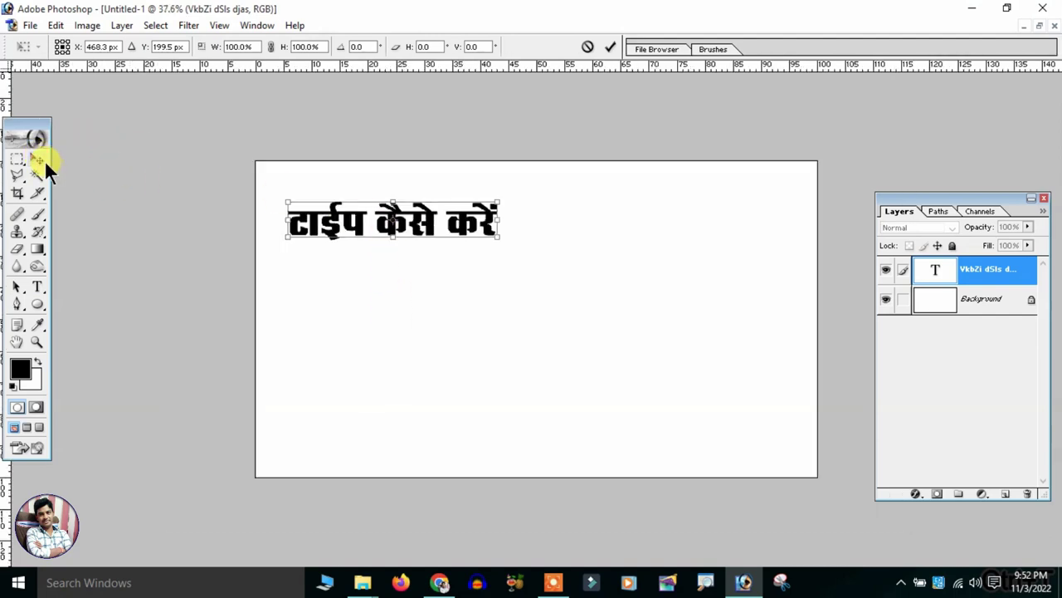
key(Return)
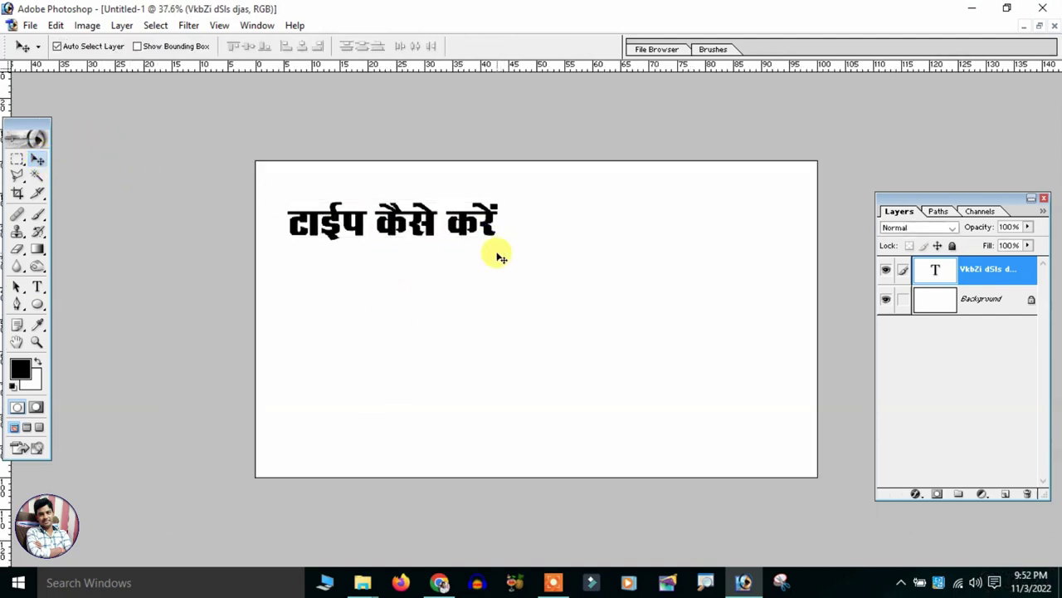
key(ctrl+t)
mouse_move(498, 239)
mouse_down()
mouse_move(734, 287)
mouse_move(626, 258)
mouse_up()
drag(549, 226, 606, 203)
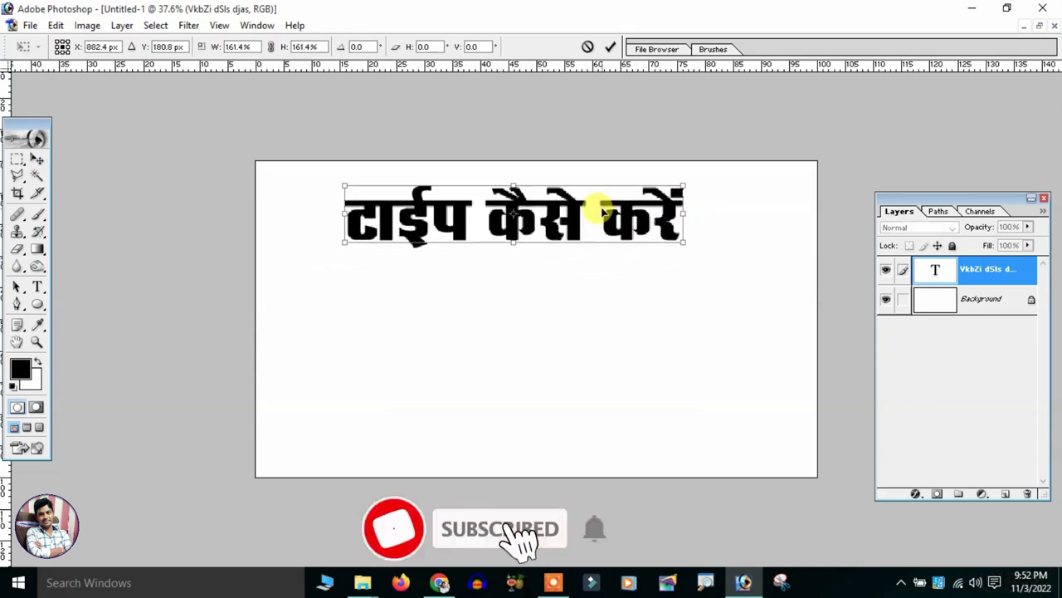